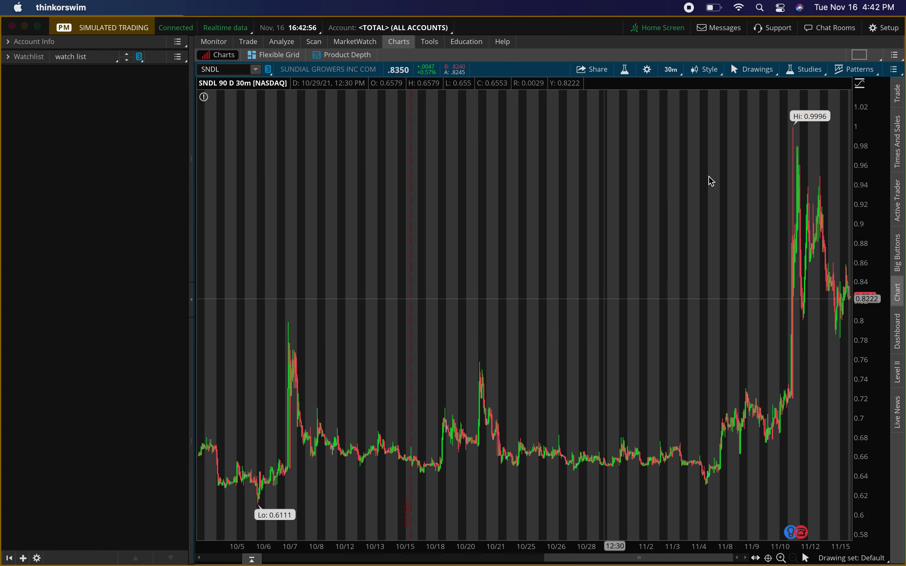
Step: Zoom the SNDL 30-minute chart to the range from 11/3 through Nov 16
{"action": "left_click_drag", "start_coordinate": [654, 267], "coordinate": [903, 273]}
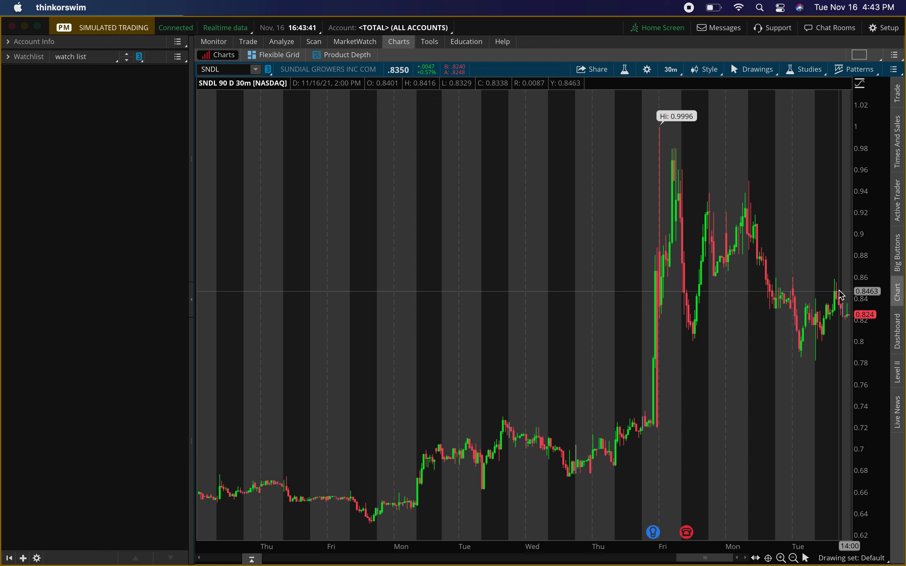
Step: Draw a price level at 0.87 and style it green with line width 2
{"action": "right_click", "coordinate": [766, 270]}
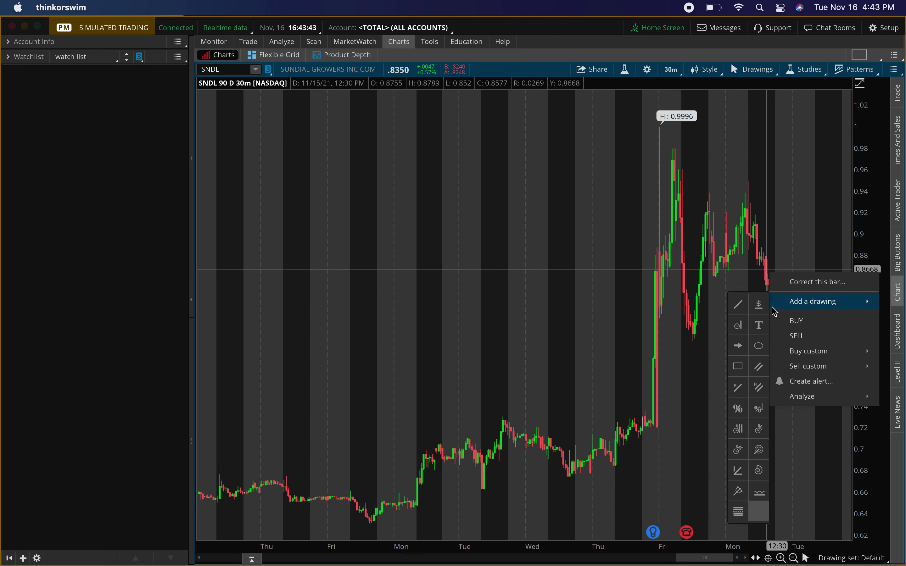
{"action": "left_click", "coordinate": [759, 305]}
{"action": "left_click", "coordinate": [494, 266]}
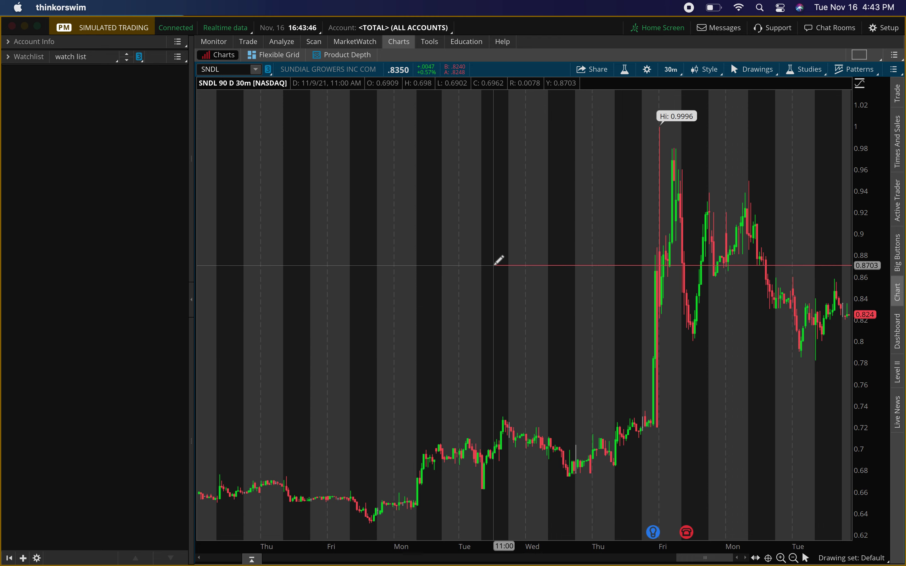
{"action": "right_click", "coordinate": [552, 267]}
{"action": "left_click", "coordinate": [582, 277]}
{"action": "left_click", "coordinate": [381, 278]}
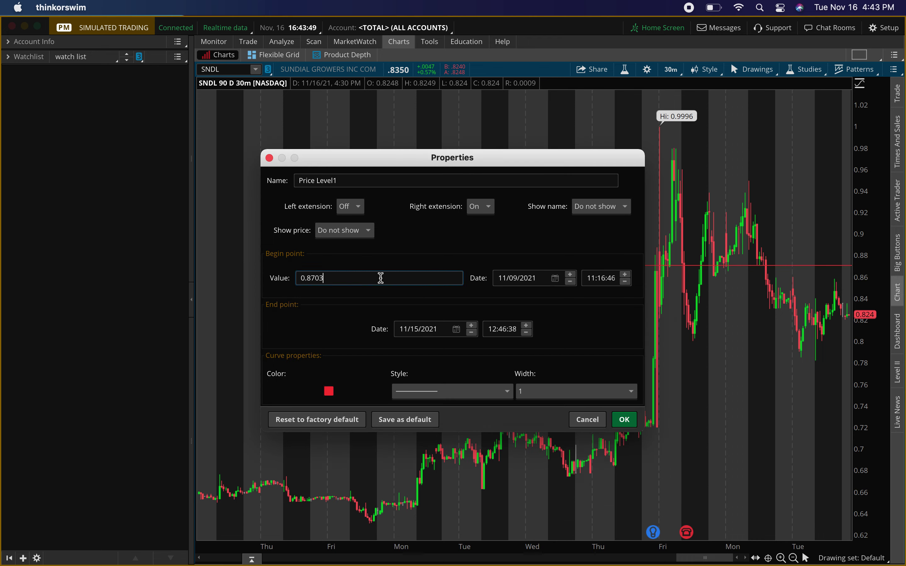
{"action": "left_click", "coordinate": [329, 391]}
{"action": "left_click", "coordinate": [335, 424]}
{"action": "left_click", "coordinate": [542, 391]}
{"action": "left_click", "coordinate": [534, 429]}
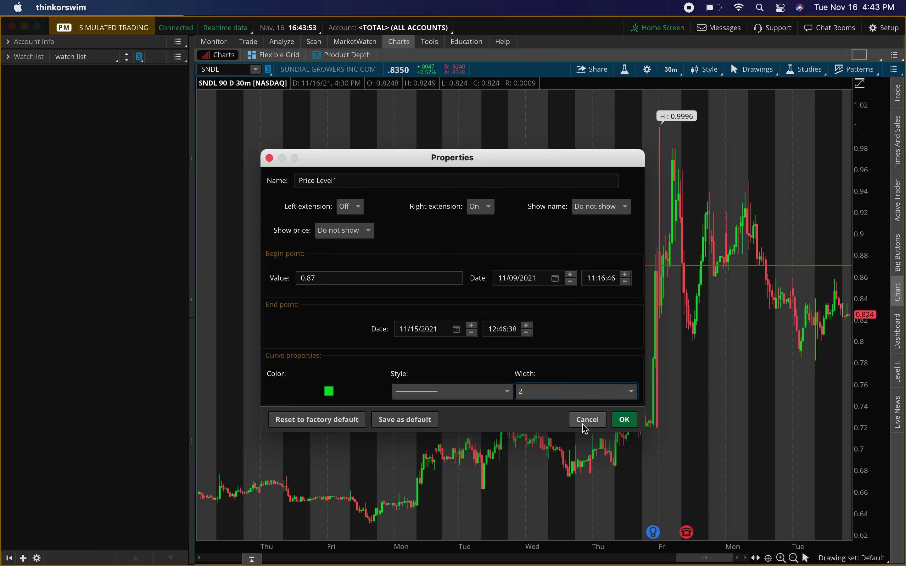
{"action": "left_click", "coordinate": [625, 419]}
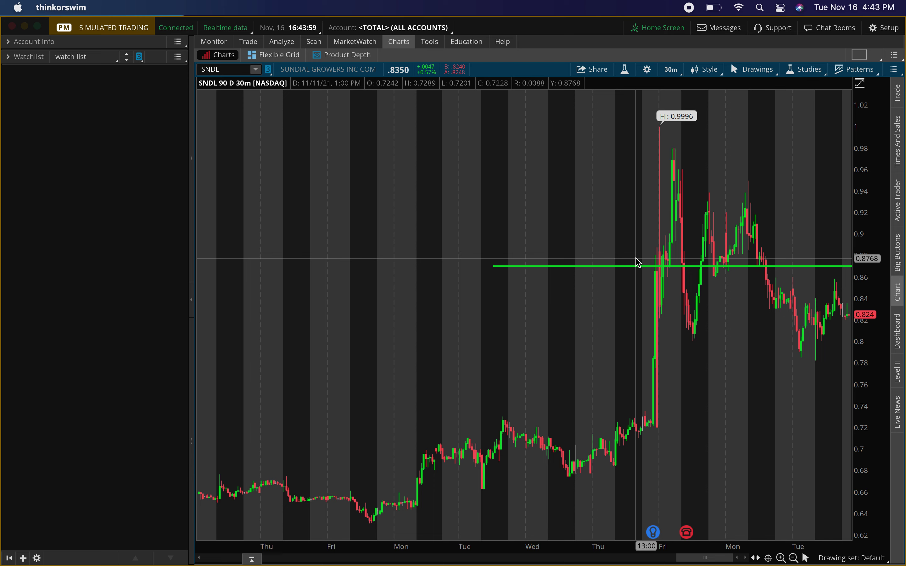
Step: Place a second price level near 0.74, just below the big breakout candle
{"action": "right_click", "coordinate": [636, 319]}
{"action": "mouse_move", "coordinate": [737, 374]}
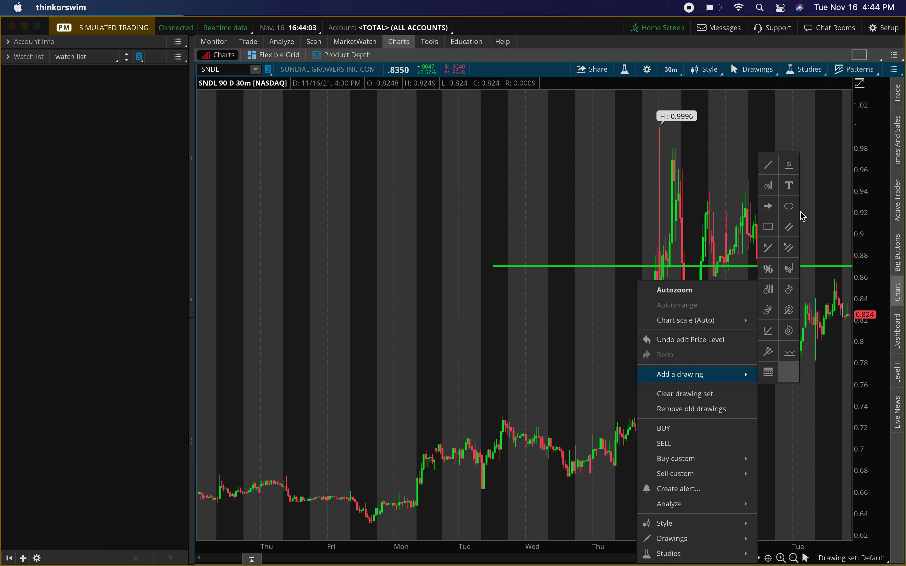
{"action": "left_click", "coordinate": [790, 166]}
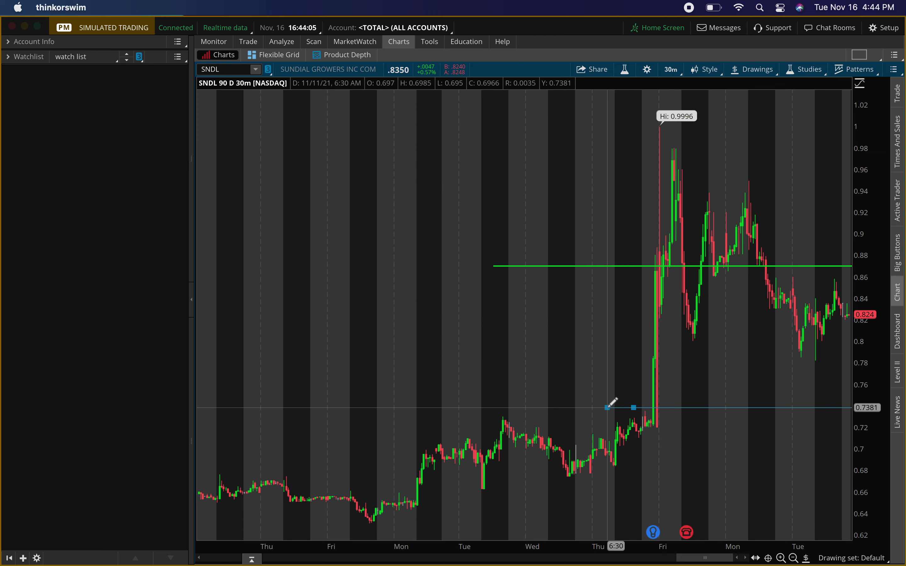
{"action": "left_click", "coordinate": [619, 406]}
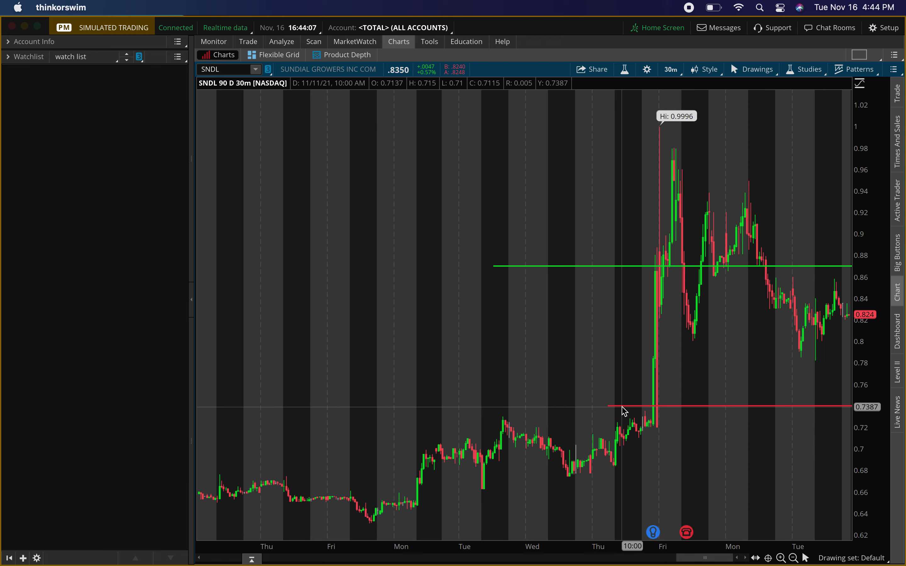
Step: Set the second level's value to 0.74, colour green, width 2
{"action": "right_click", "coordinate": [623, 407]}
{"action": "left_click", "coordinate": [674, 329]}
{"action": "left_click", "coordinate": [371, 277]}
{"action": "key", "text": "BackSpace"}
{"action": "key", "text": "BackSpace"}
{"action": "key", "text": "BackSpace"}
{"action": "type", "text": "4"}
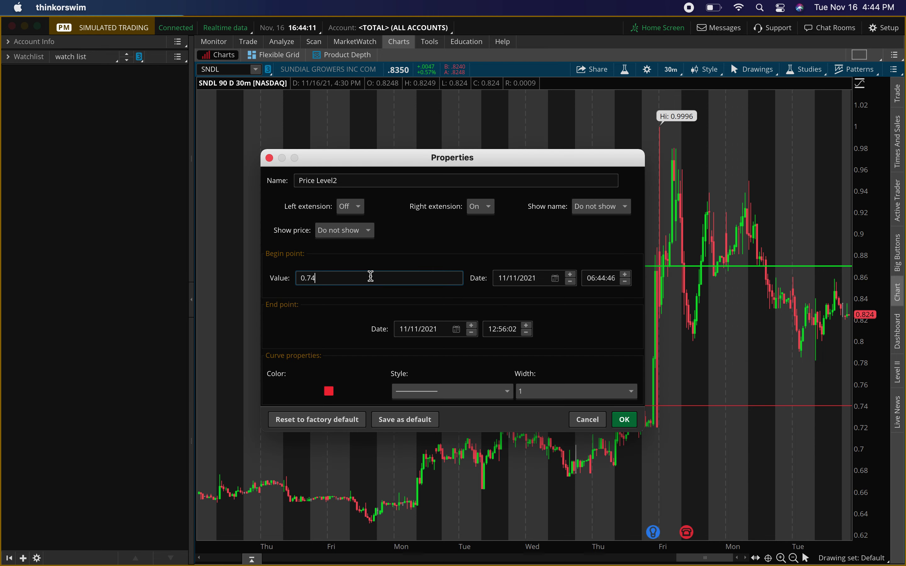
{"action": "left_click", "coordinate": [328, 395]}
{"action": "left_click", "coordinate": [321, 450]}
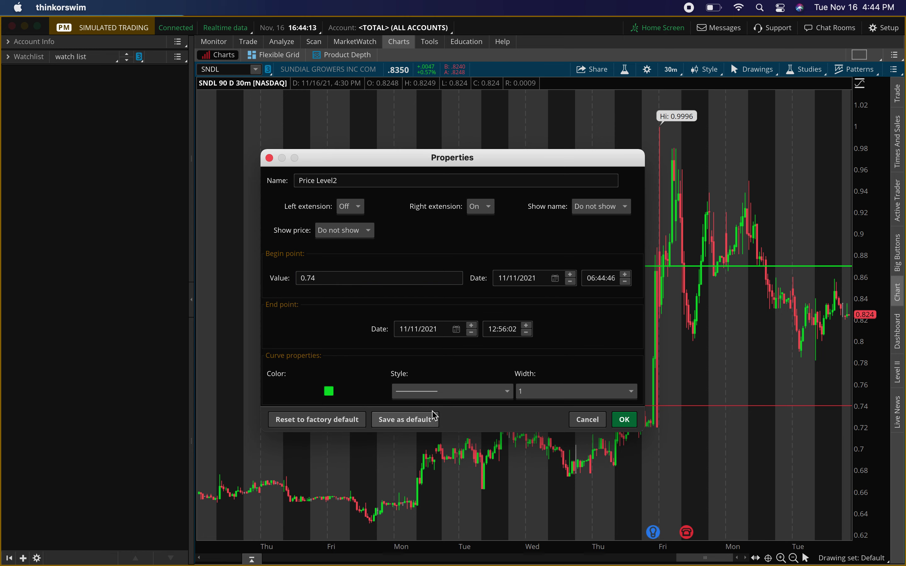
{"action": "left_click", "coordinate": [538, 393]}
{"action": "left_click", "coordinate": [527, 428]}
{"action": "left_click", "coordinate": [625, 420]}
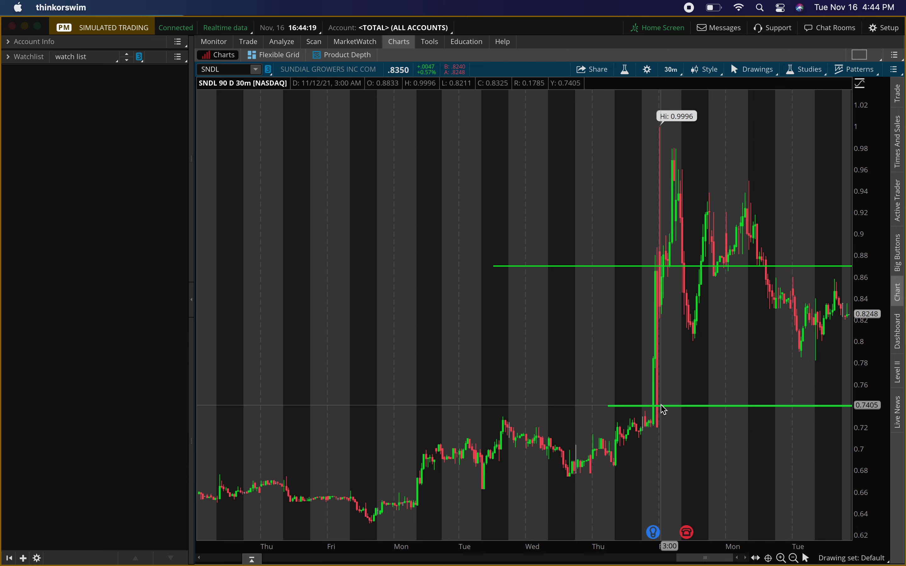
Step: Add a red price level at 0.80 with line width 2
{"action": "right_click", "coordinate": [505, 331]}
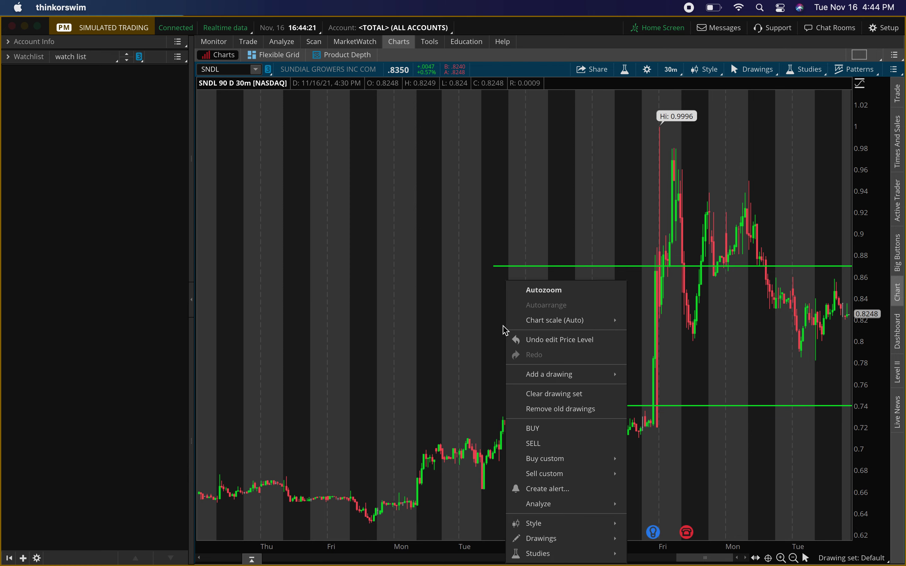
{"action": "mouse_move", "coordinate": [597, 377]}
{"action": "left_click", "coordinate": [660, 180]}
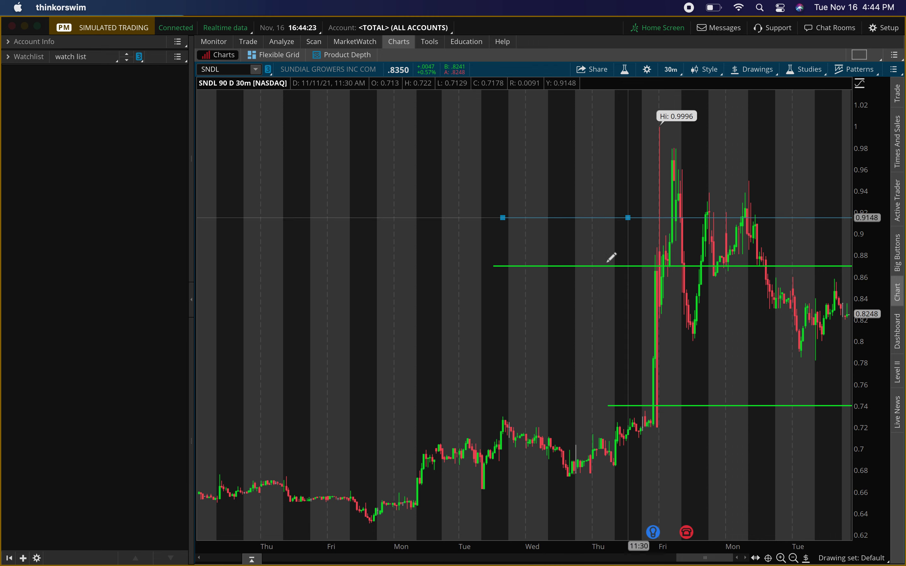
{"action": "left_click", "coordinate": [524, 341]}
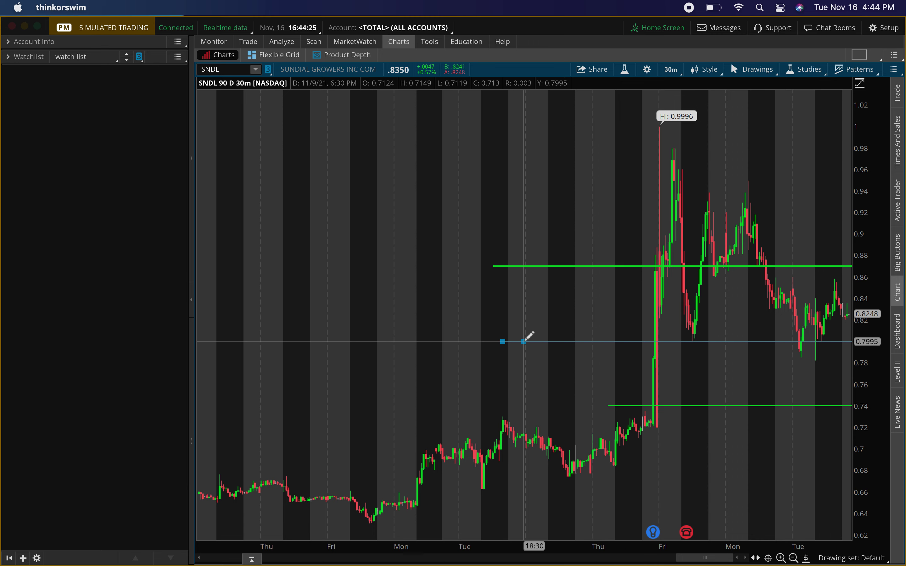
{"action": "right_click", "coordinate": [576, 341]}
{"action": "left_click", "coordinate": [585, 330]}
{"action": "left_click", "coordinate": [368, 279]}
{"action": "key", "text": "BackSpace"}
{"action": "key", "text": "BackSpace"}
{"action": "key", "text": "BackSpace"}
{"action": "key", "text": "BackSpace"}
{"action": "type", "text": "80"}
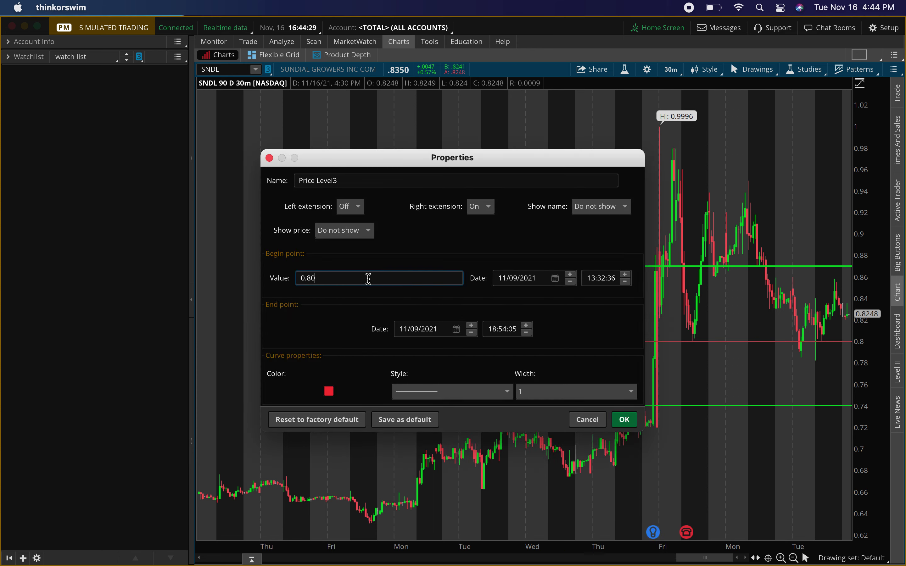
{"action": "left_click", "coordinate": [552, 393]}
{"action": "left_click", "coordinate": [536, 425]}
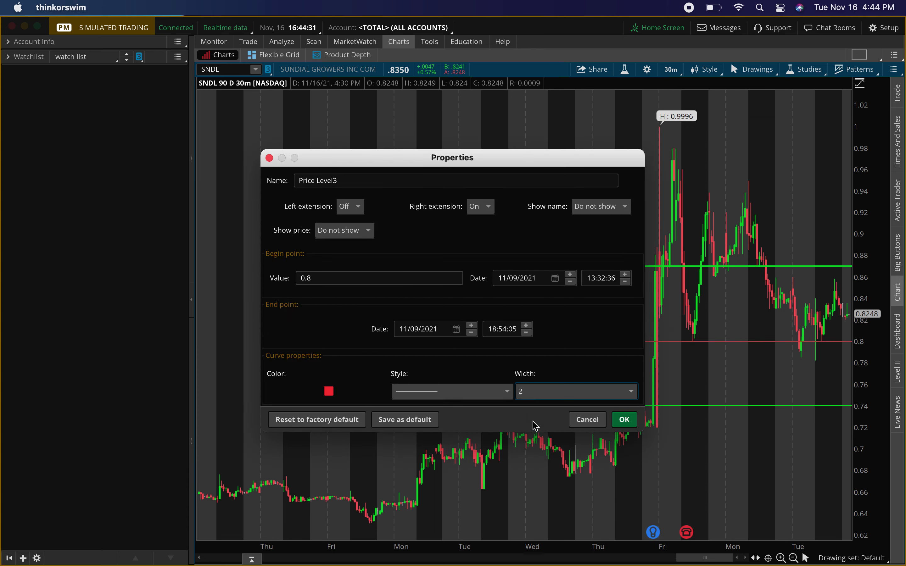
{"action": "left_click", "coordinate": [622, 419]}
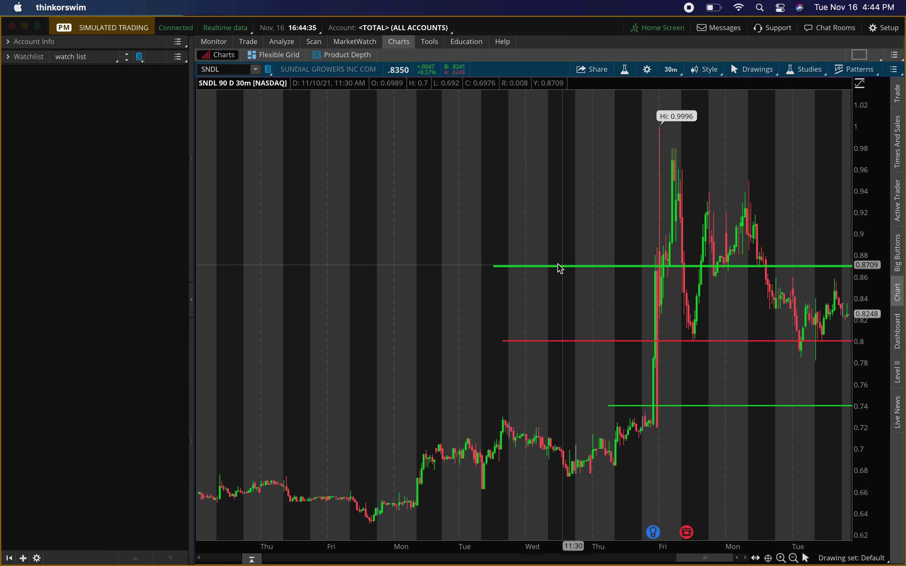
Step: Add another red price level at exactly 0.94 with line width 2
{"action": "right_click", "coordinate": [512, 205]}
{"action": "mouse_move", "coordinate": [585, 300]}
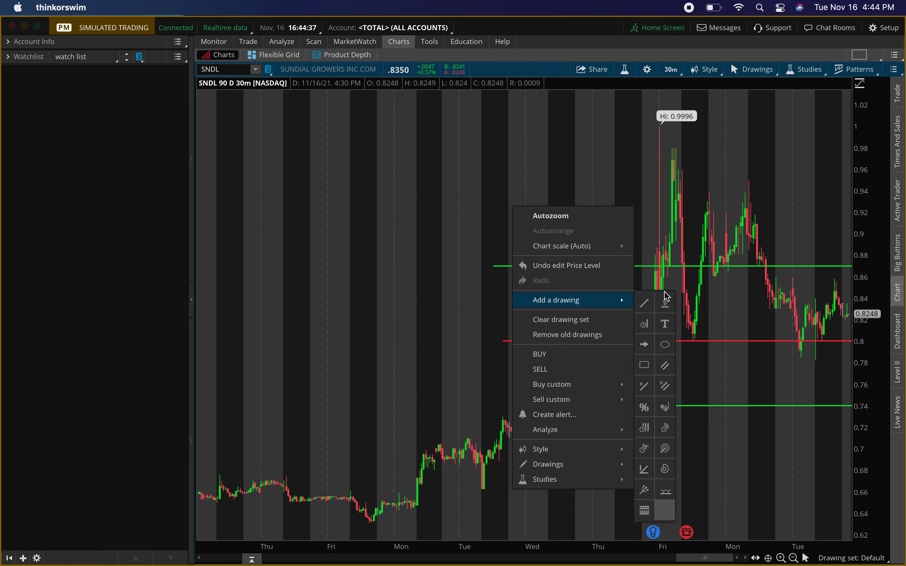
{"action": "left_click", "coordinate": [666, 297]}
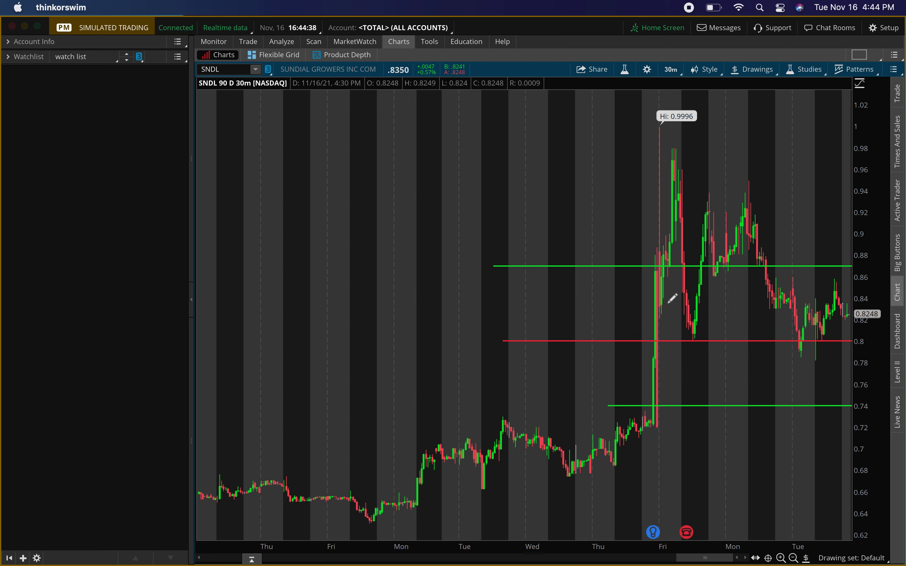
{"action": "left_click", "coordinate": [512, 191]}
{"action": "right_click", "coordinate": [549, 192]}
{"action": "left_click", "coordinate": [584, 203]}
{"action": "left_click", "coordinate": [357, 277]}
{"action": "key", "text": "BackSpace"}
{"action": "key", "text": "BackSpace"}
{"action": "key", "text": "BackSpace"}
{"action": "type", "text": "4"}
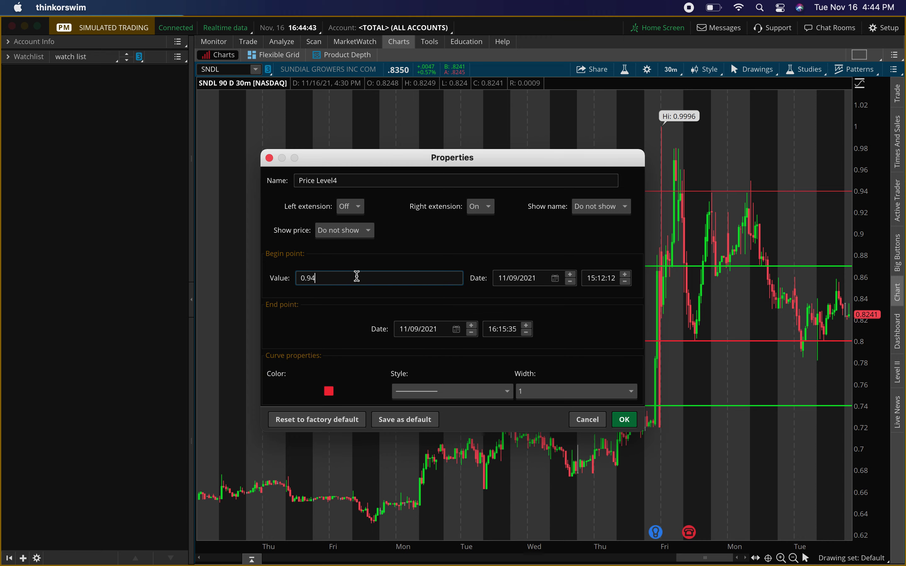
{"action": "left_click", "coordinate": [557, 392]}
{"action": "left_click", "coordinate": [534, 429]}
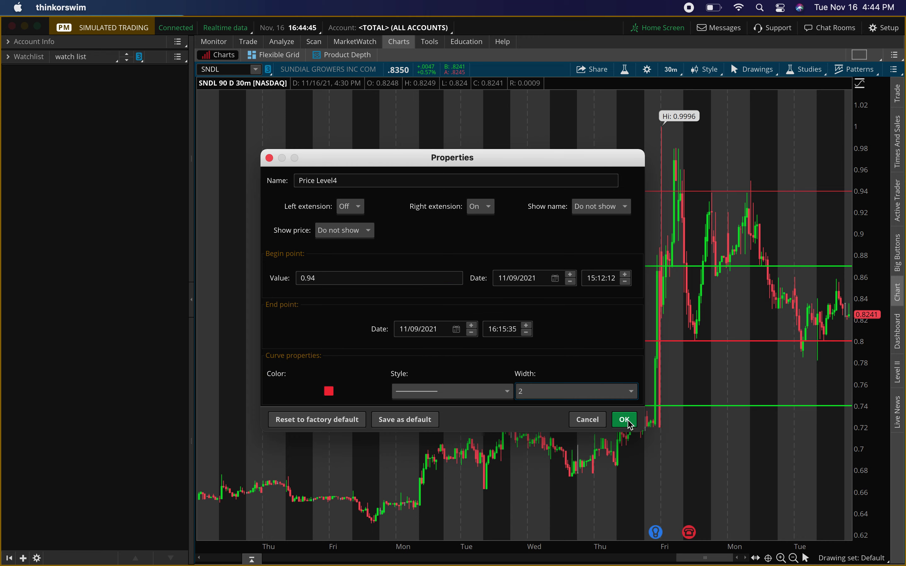
{"action": "left_click", "coordinate": [624, 419]}
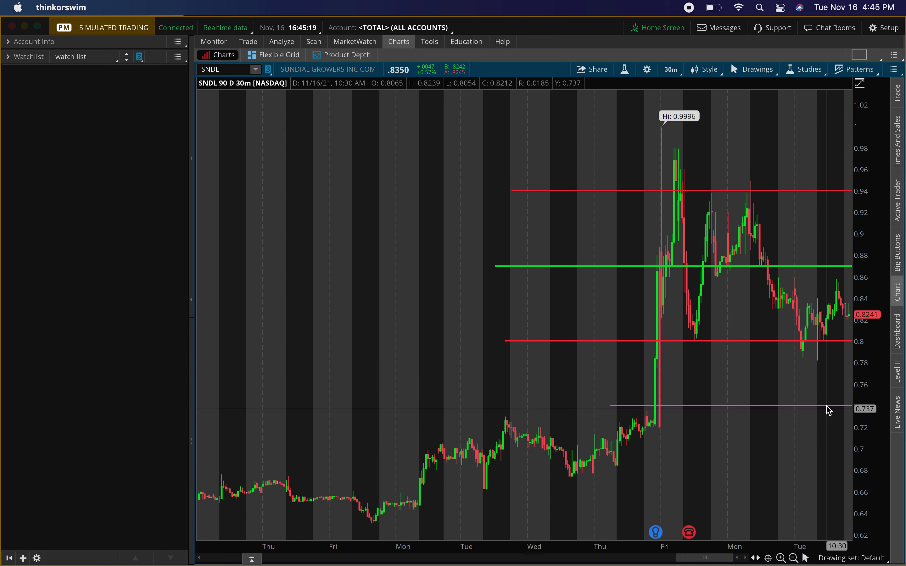
{"action": "right_click", "coordinate": [699, 406]}
{"action": "mouse_move", "coordinate": [743, 427]}
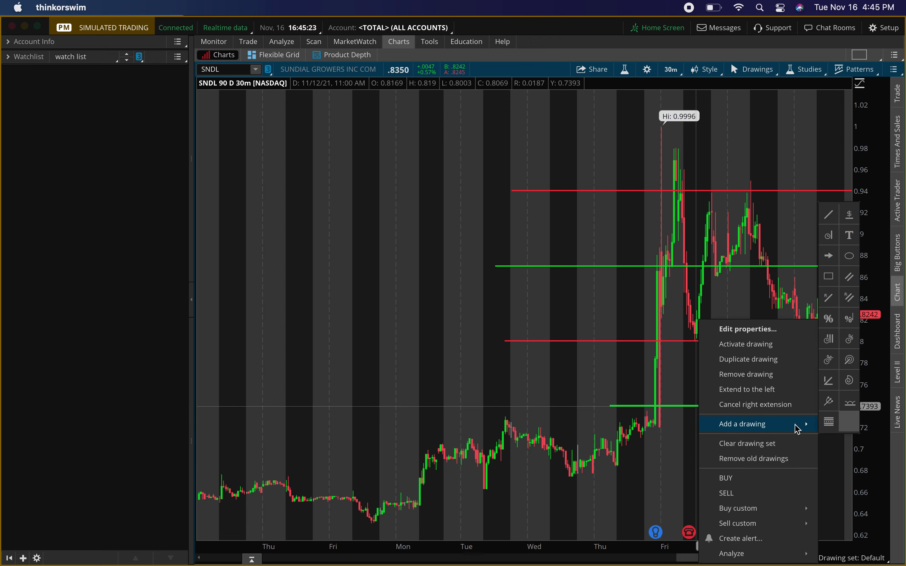
{"action": "left_click", "coordinate": [829, 218]}
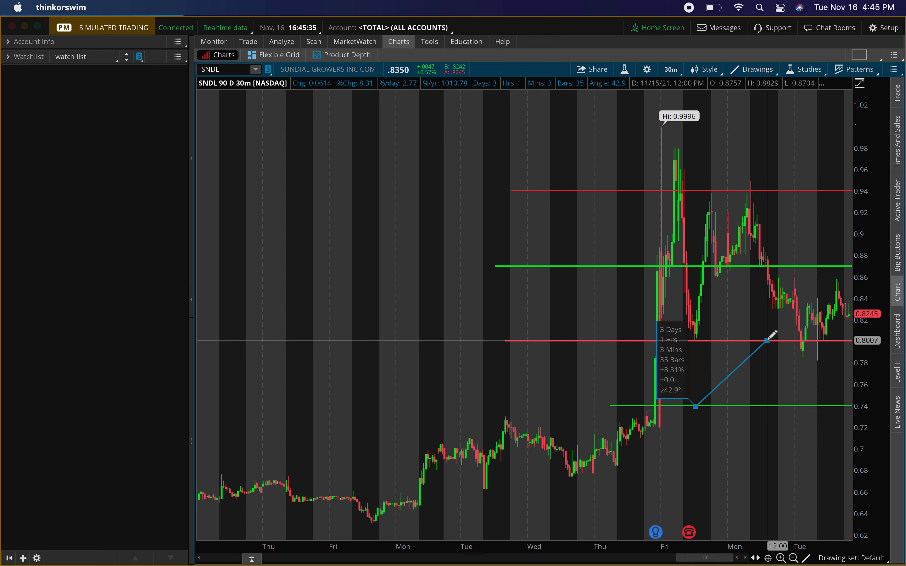
{"action": "right_click", "coordinate": [767, 341]}
{"action": "left_click", "coordinate": [738, 336]}
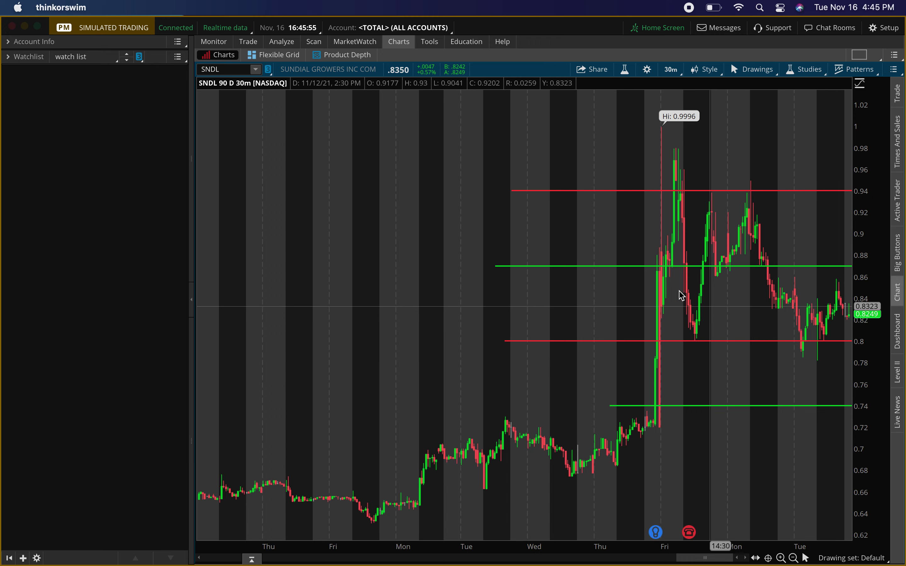
Step: Start a trend line from the green 0.87 level, then cancel it
{"action": "right_click", "coordinate": [623, 267]}
{"action": "mouse_move", "coordinate": [700, 374]}
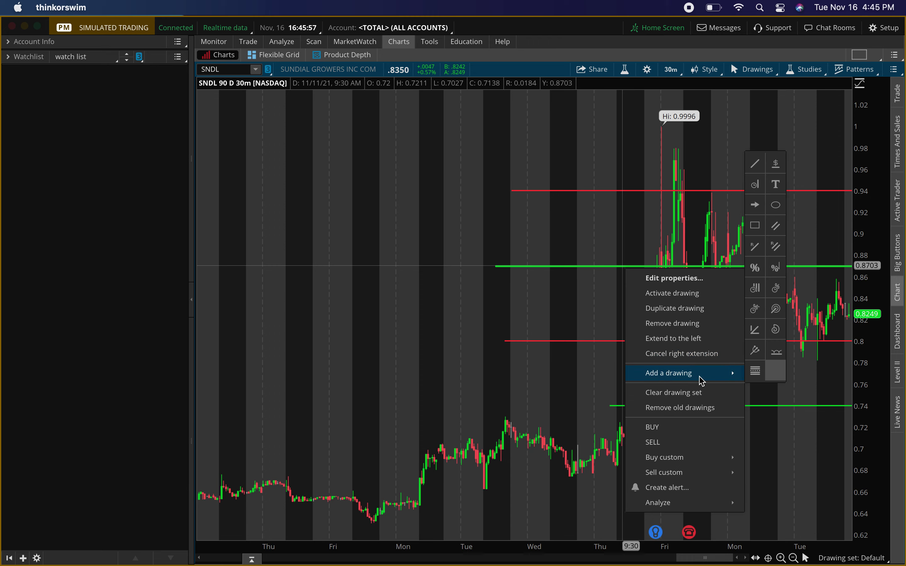
{"action": "left_click", "coordinate": [758, 159]}
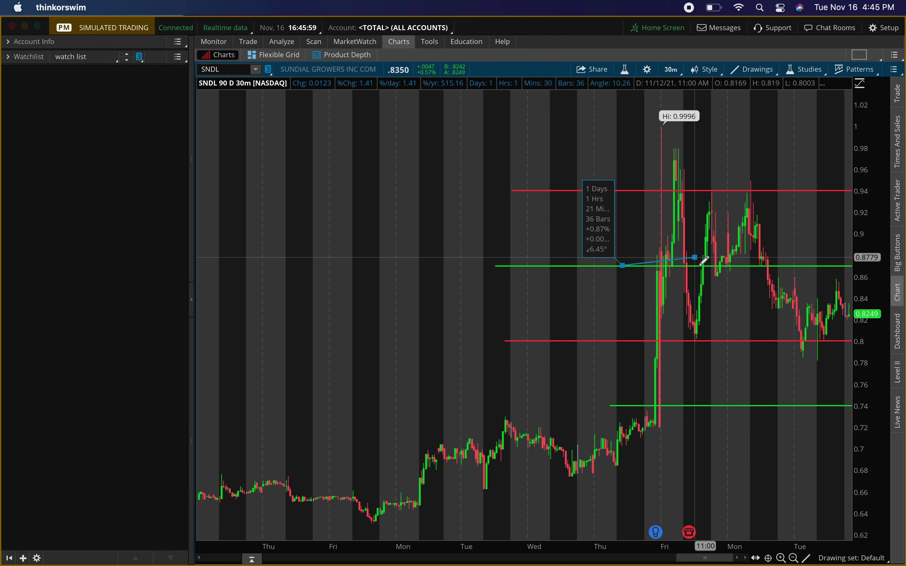
{"action": "right_click", "coordinate": [667, 190]}
Step: Add a thin red price level at about 1.00, above the 0.9996 high
{"action": "right_click", "coordinate": [629, 163]}
{"action": "mouse_move", "coordinate": [736, 256]}
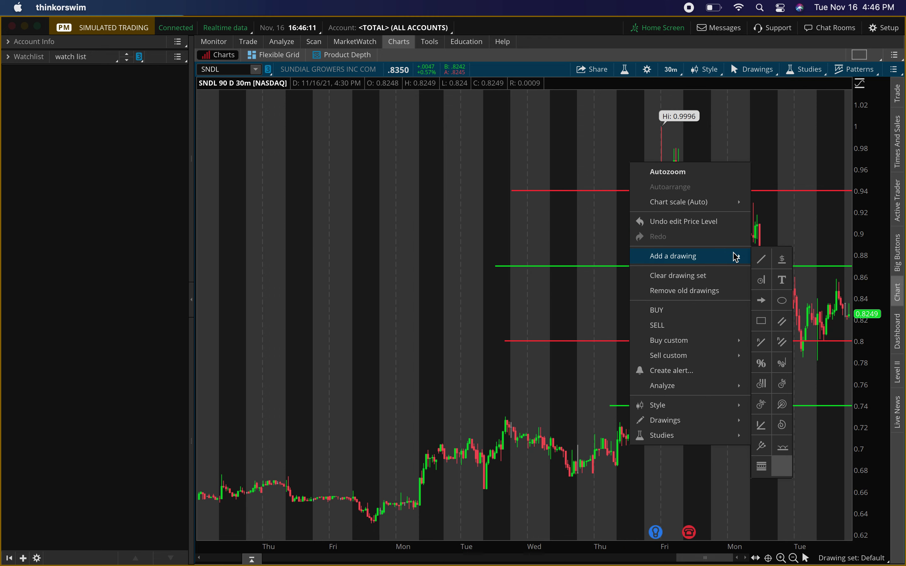
{"action": "left_click", "coordinate": [782, 259]}
{"action": "left_click", "coordinate": [529, 125]}
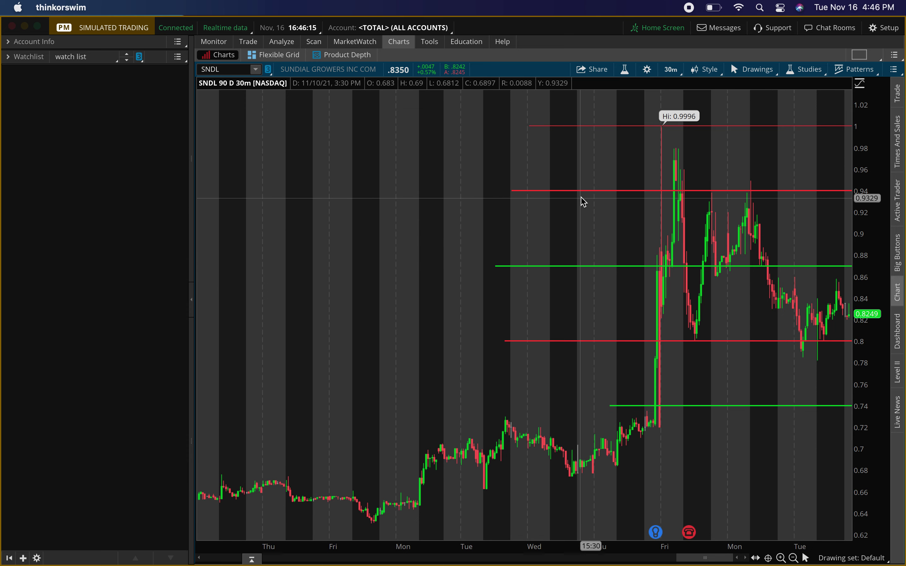
{"action": "right_click", "coordinate": [599, 268]}
{"action": "mouse_move", "coordinate": [653, 374]}
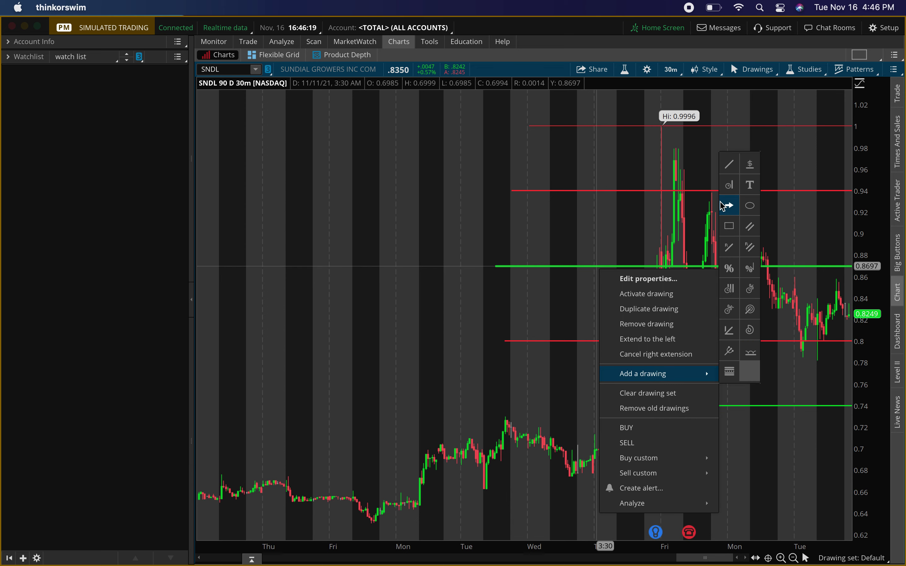
{"action": "left_click", "coordinate": [730, 163]}
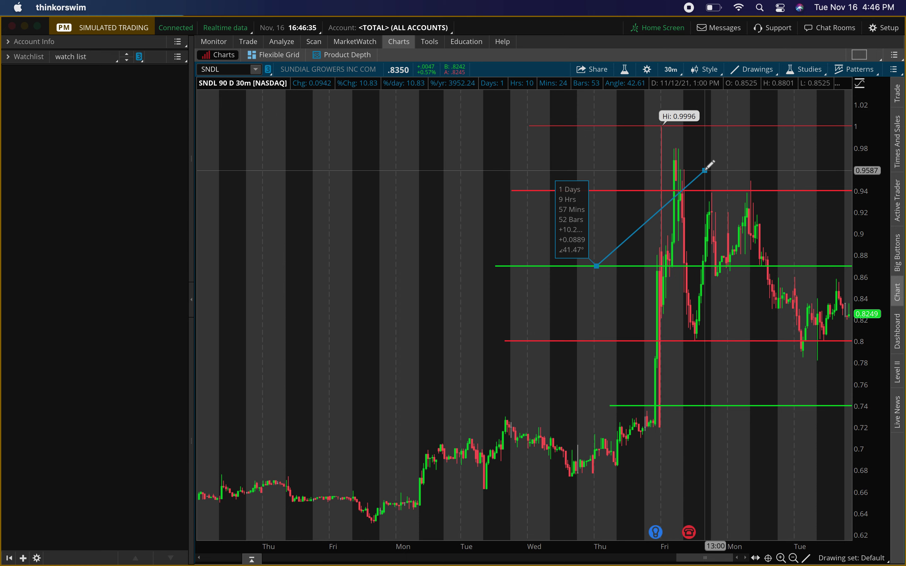
{"action": "right_click", "coordinate": [692, 182]}
{"action": "left_click", "coordinate": [667, 172]}
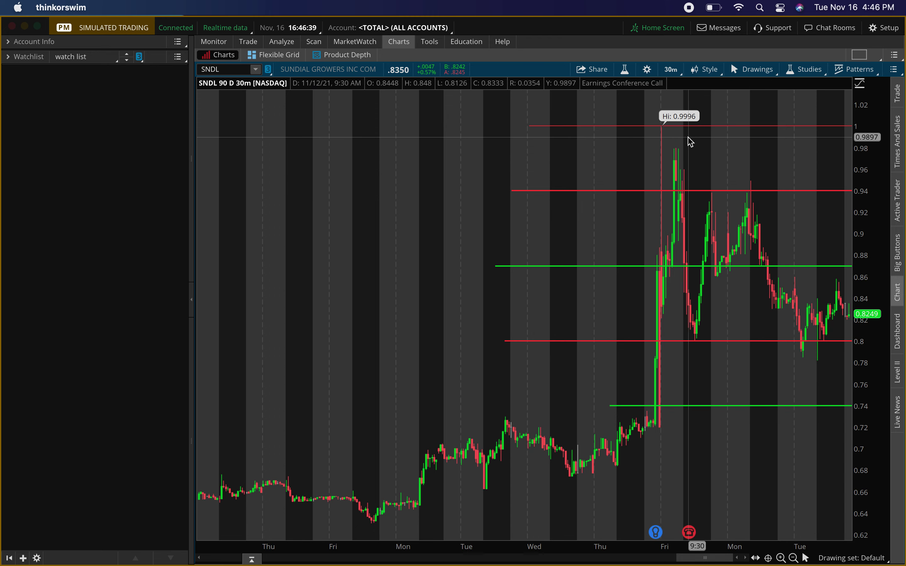